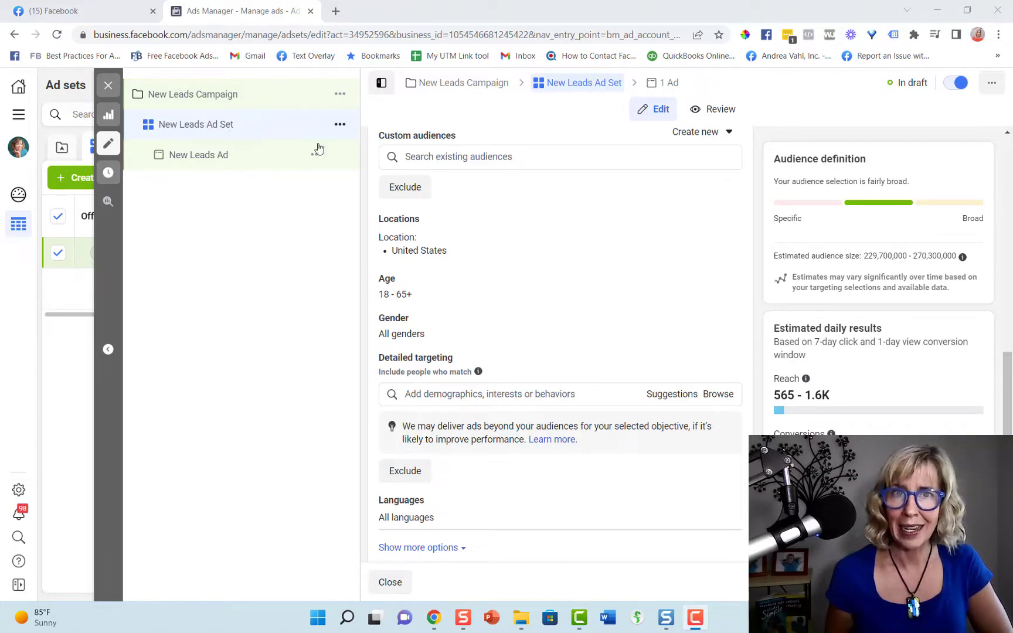
Review the ad set's audience (United States, ages 18–65+, all genders), then focus the Detailed targeting search box.
{"action": "scroll", "coordinate": [504, 187], "scroll_direction": "up", "scroll_amount": 10}
{"action": "scroll", "coordinate": [513, 172], "scroll_direction": "up", "scroll_amount": 6}
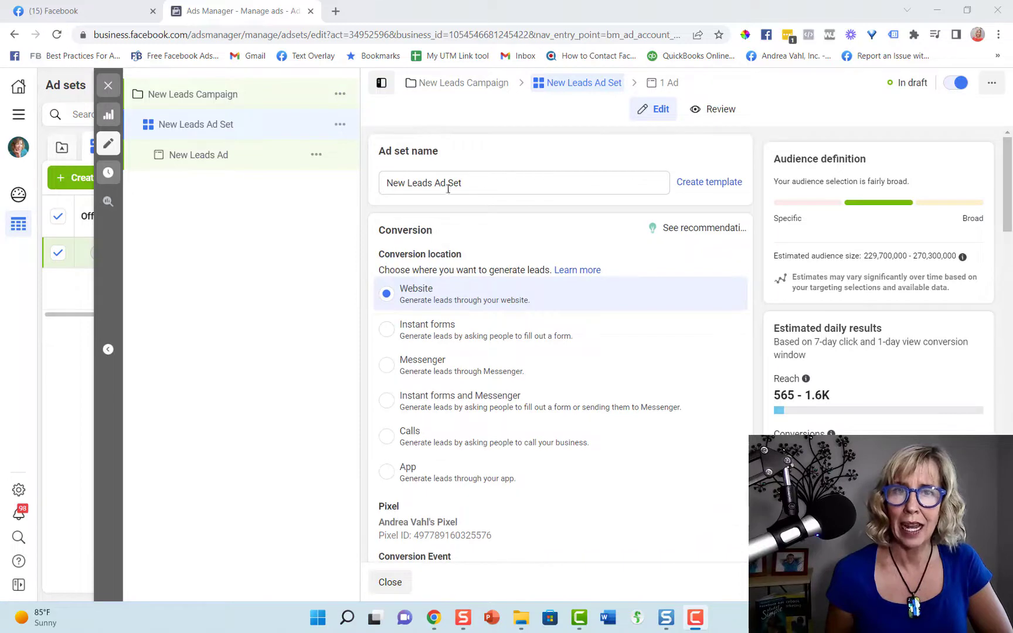
{"action": "scroll", "coordinate": [468, 170], "scroll_direction": "down", "scroll_amount": 1}
{"action": "scroll", "coordinate": [469, 170], "scroll_direction": "down", "scroll_amount": 10}
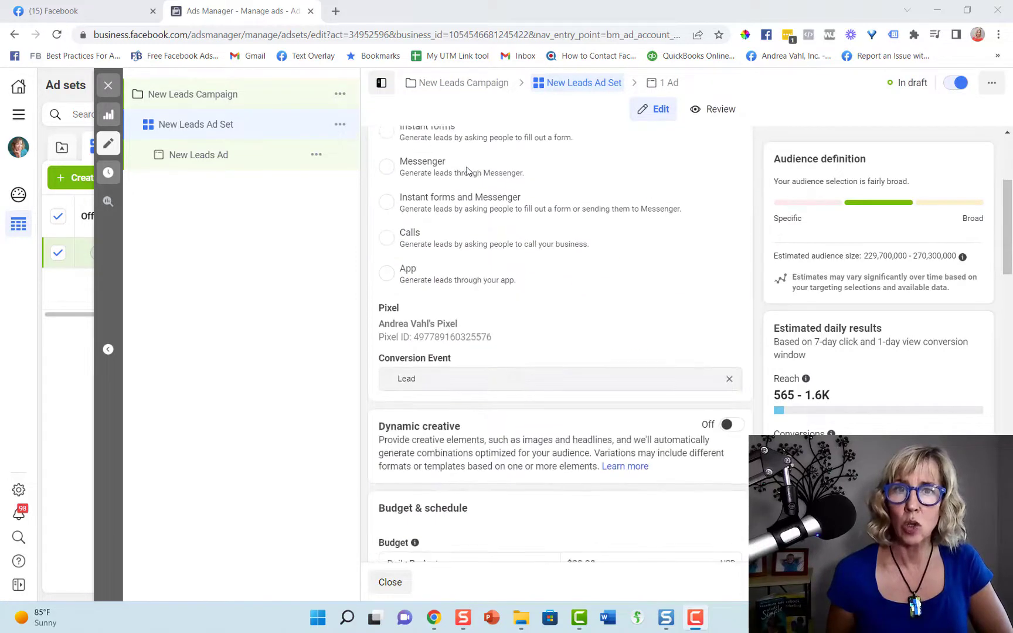
{"action": "scroll", "coordinate": [478, 168], "scroll_direction": "down", "scroll_amount": 3}
{"action": "scroll", "coordinate": [502, 190], "scroll_direction": "up", "scroll_amount": 2}
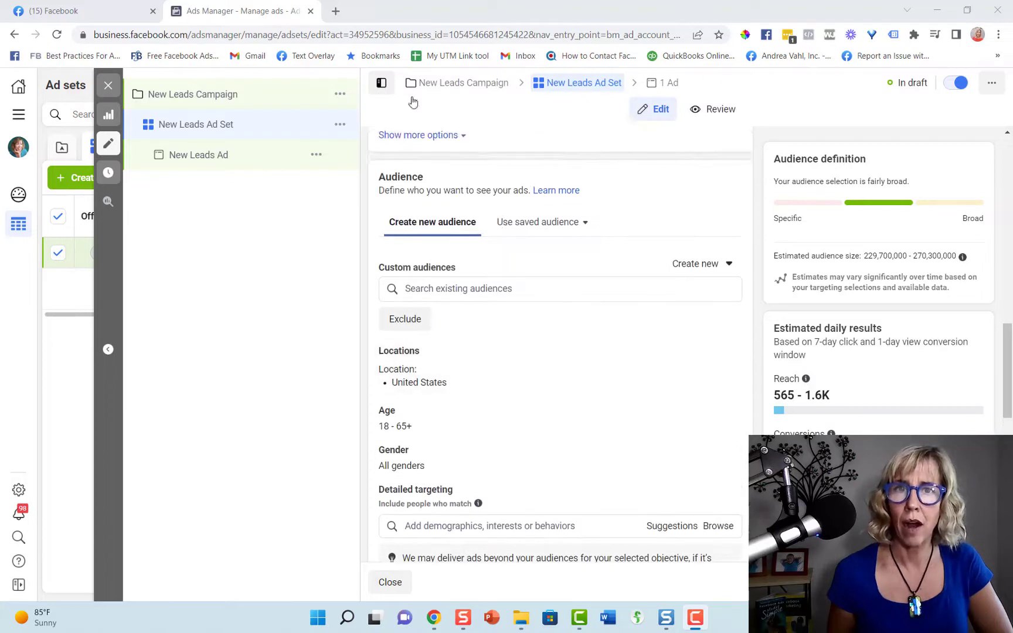
{"action": "scroll", "coordinate": [544, 275], "scroll_direction": "down", "scroll_amount": 3}
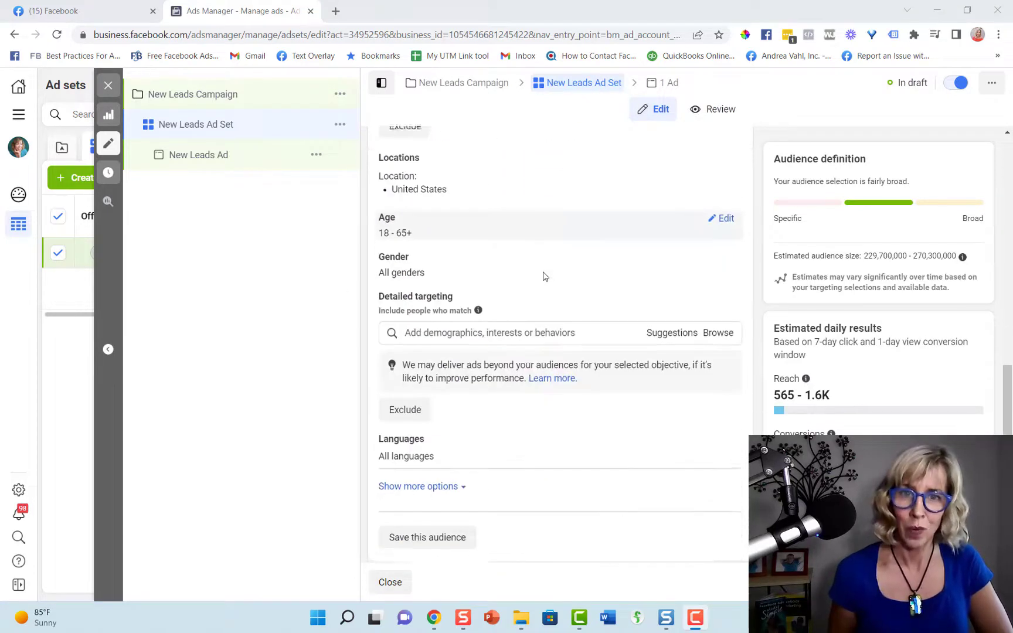
{"action": "left_click", "coordinate": [460, 329]}
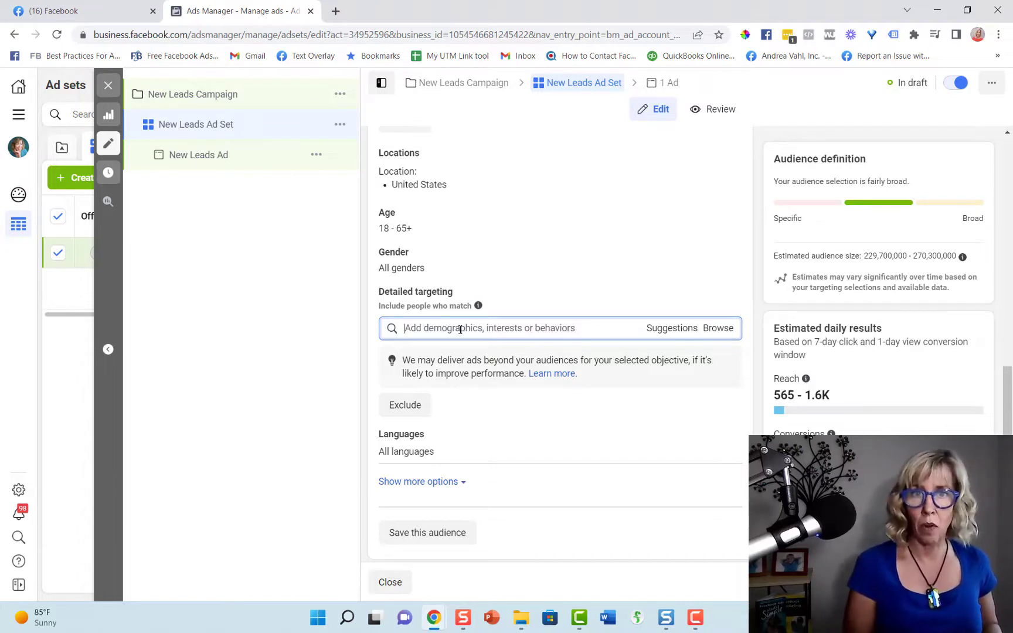
Search 'social media examiner' and add that interest, narrowing the audience to 1.9–2.2 million.
{"action": "type", "text": "social"}
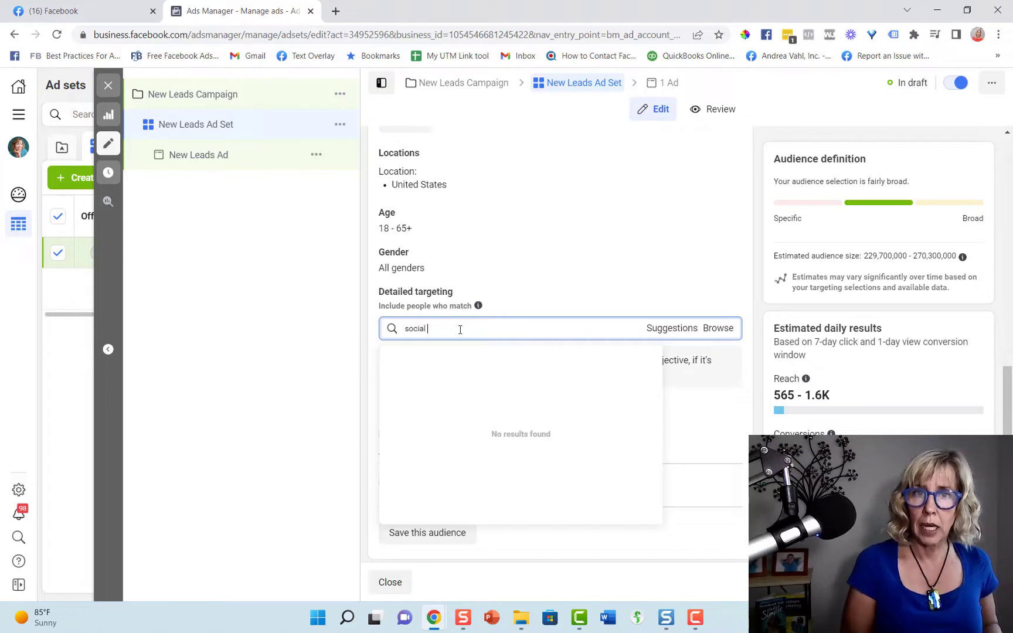
{"action": "type", "text": " media examiner"}
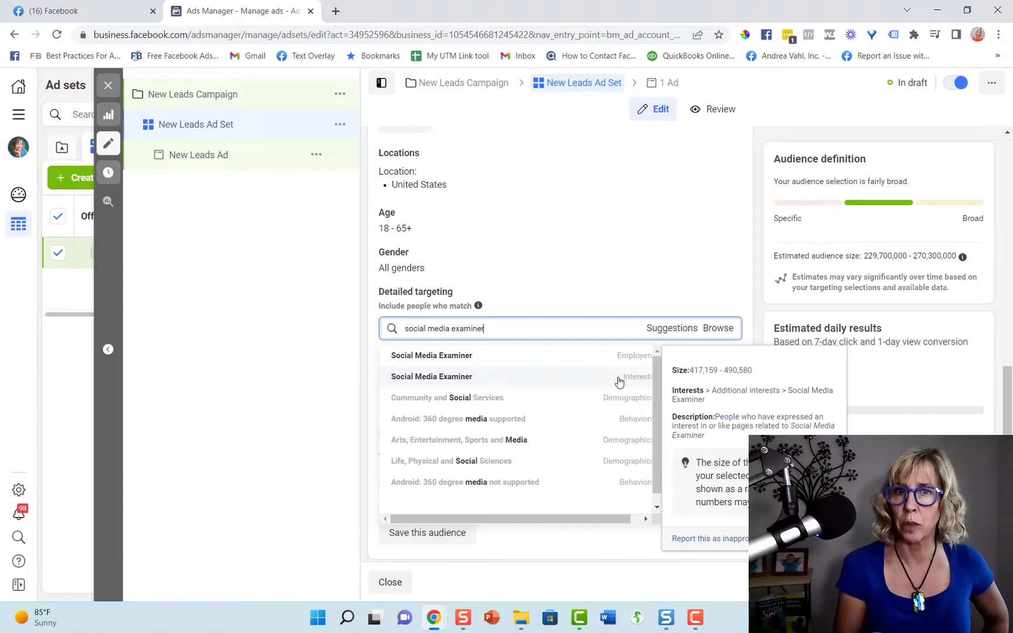
{"action": "left_click", "coordinate": [463, 376]}
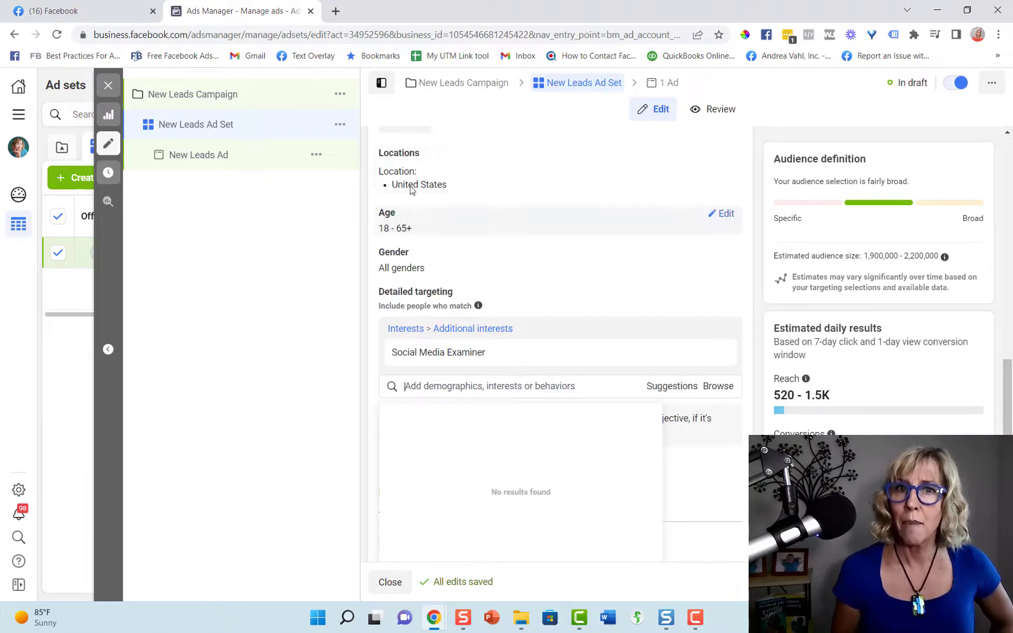
{"action": "scroll", "coordinate": [477, 246], "scroll_direction": "up", "scroll_amount": 3}
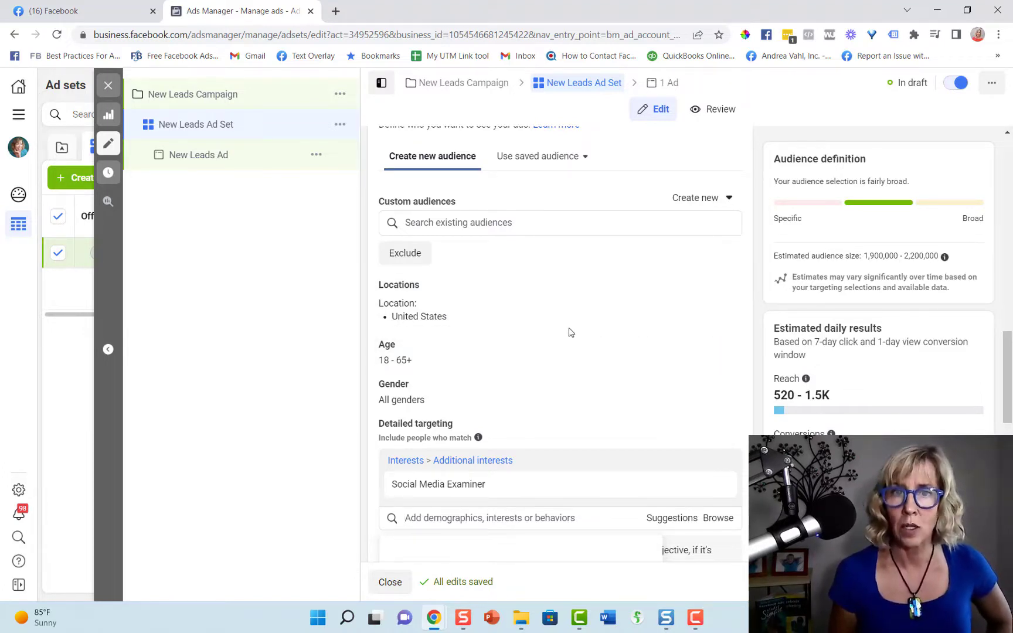
{"action": "scroll", "coordinate": [568, 333], "scroll_direction": "down", "scroll_amount": 1}
{"action": "scroll", "coordinate": [599, 351], "scroll_direction": "down", "scroll_amount": 1}
{"action": "mouse_move", "coordinate": [594, 350]}
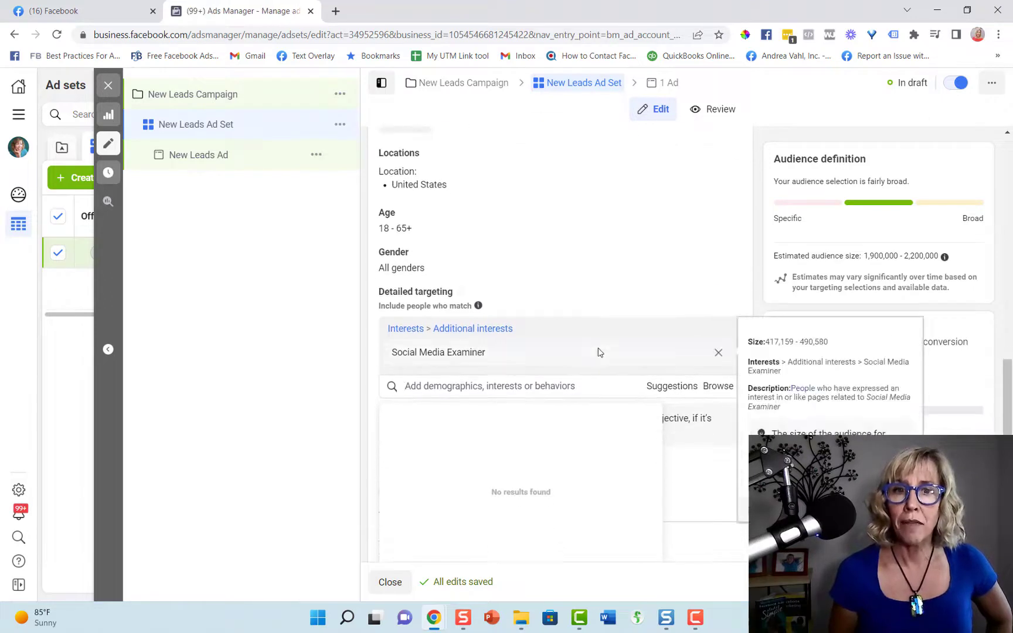
{"action": "scroll", "coordinate": [610, 340], "scroll_direction": "down", "scroll_amount": 1}
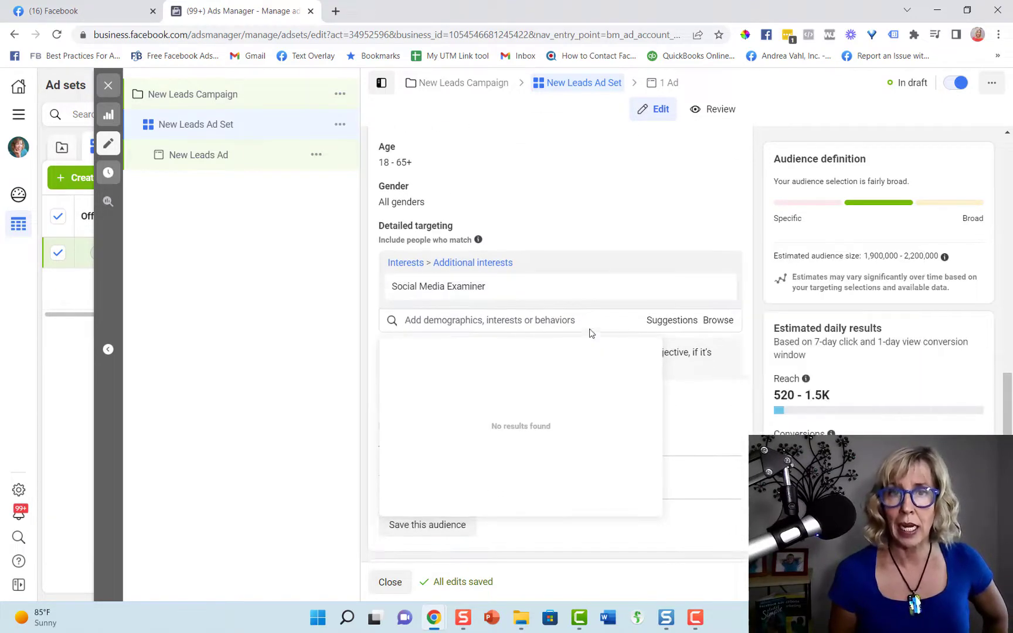
Try a search for 'andrea vahl inc', clear it, and remove the Social Media Examiner interest.
{"action": "left_click", "coordinate": [539, 317]}
{"action": "type", "text": "andre"}
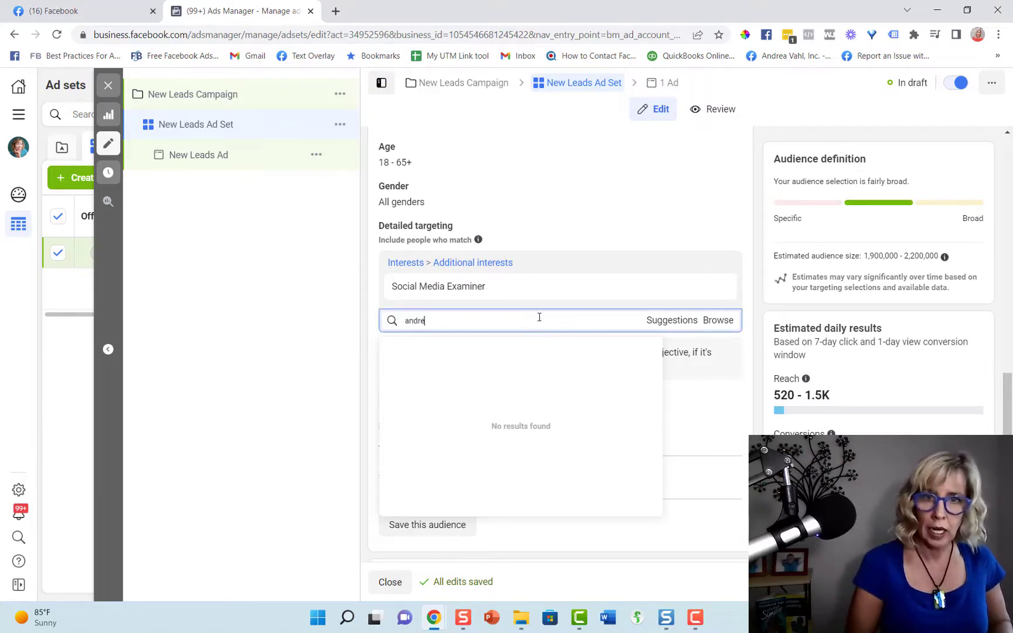
{"action": "type", "text": "a vahl"}
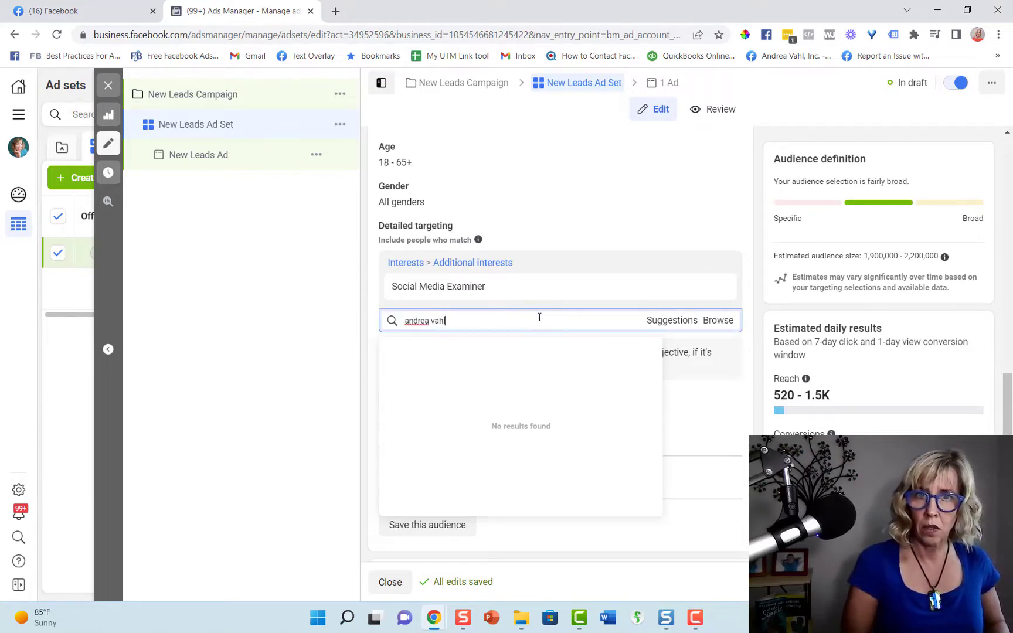
{"action": "type", "text": " inc"}
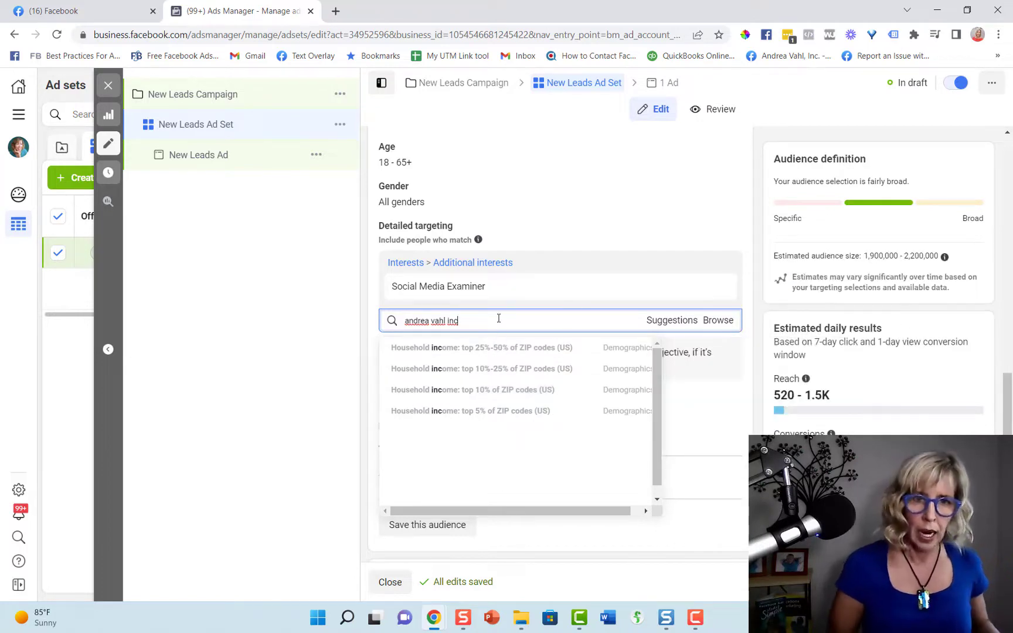
{"action": "key", "text": "BackSpace"}
{"action": "key", "text": "BackSpace"}
{"action": "key", "text": "BackSpace"}
{"action": "key", "text": "BackSpace"}
{"action": "key", "text": "BackSpace"}
{"action": "key", "text": "BackSpace"}
{"action": "key", "text": "BackSpace"}
{"action": "key", "text": "BackSpace"}
{"action": "key", "text": "BackSpace"}
{"action": "key", "text": "BackSpace"}
{"action": "key", "text": "BackSpace"}
{"action": "key", "text": "BackSpace"}
{"action": "key", "text": "BackSpace"}
{"action": "key", "text": "BackSpace"}
{"action": "key", "text": "BackSpace"}
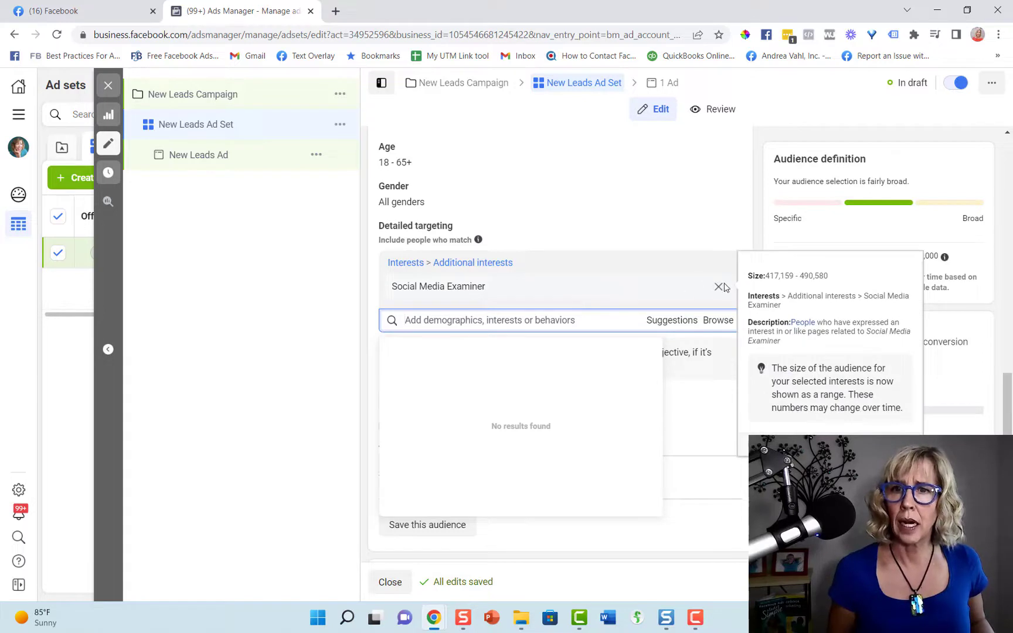
{"action": "left_click", "coordinate": [719, 287]}
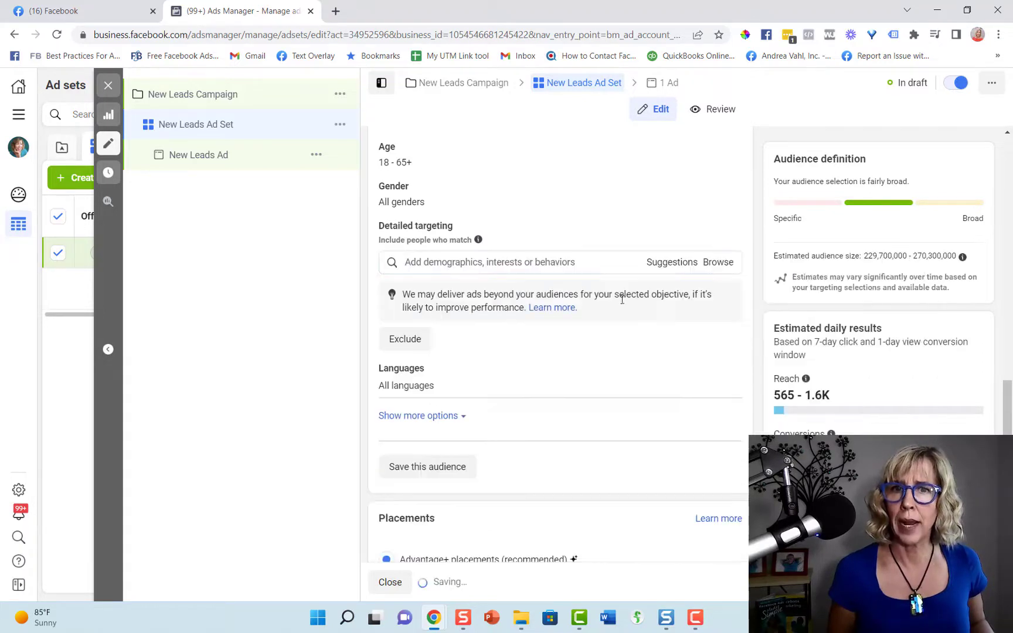
{"action": "left_click", "coordinate": [518, 263]}
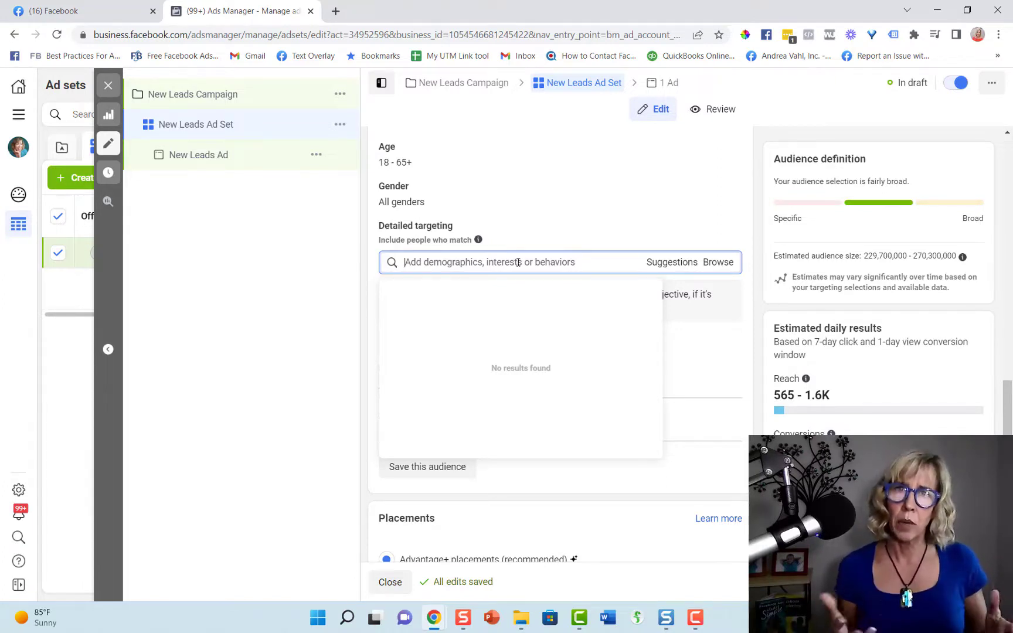
Search detailed targeting for 'po' and scroll through suggestions like The Police, Fashion Police and Android Police.
{"action": "type", "text": "police"}
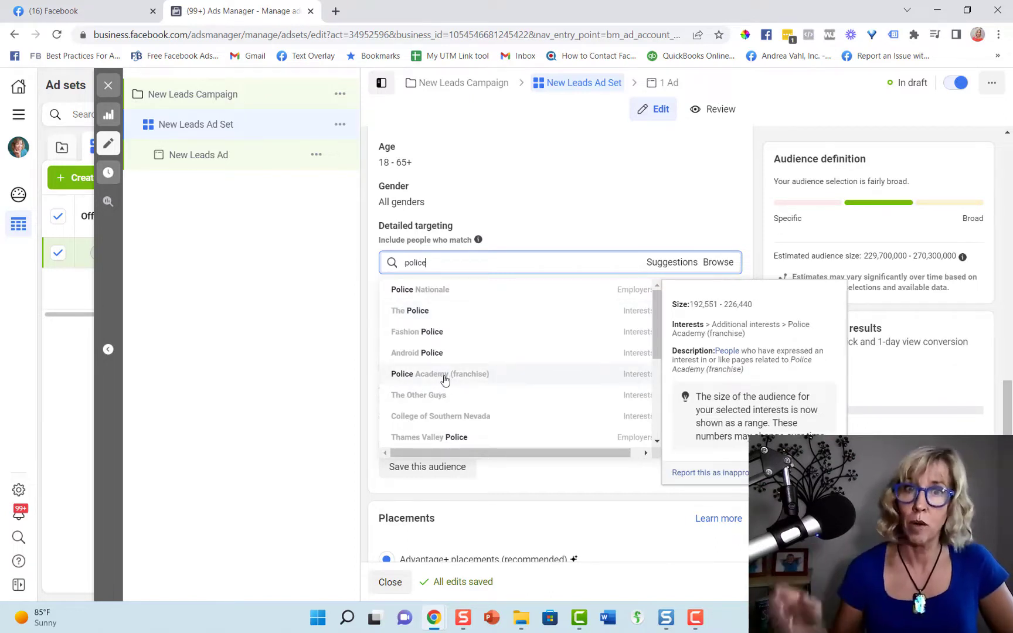
{"action": "scroll", "coordinate": [519, 354], "scroll_direction": "down", "scroll_amount": 1}
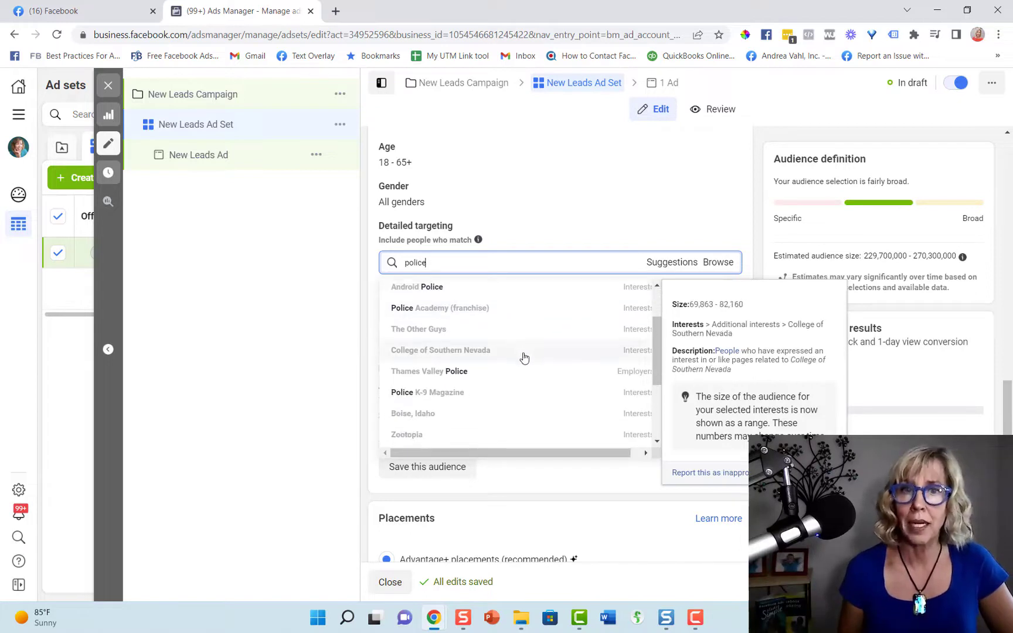
{"action": "scroll", "coordinate": [526, 355], "scroll_direction": "down", "scroll_amount": 2}
{"action": "scroll", "coordinate": [531, 349], "scroll_direction": "up", "scroll_amount": 4}
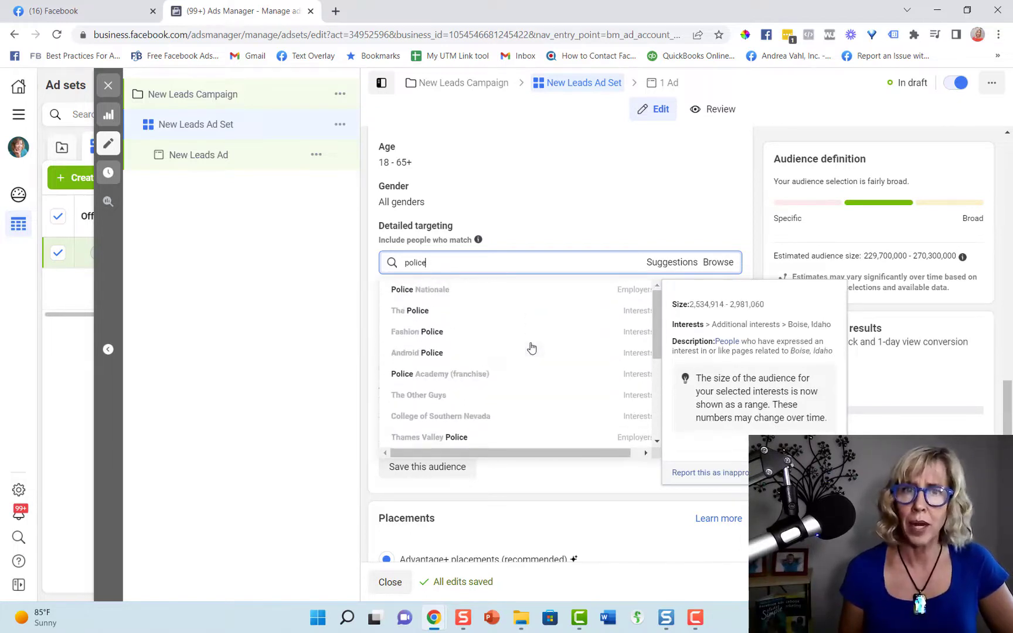
{"action": "scroll", "coordinate": [532, 345], "scroll_direction": "down", "scroll_amount": 2}
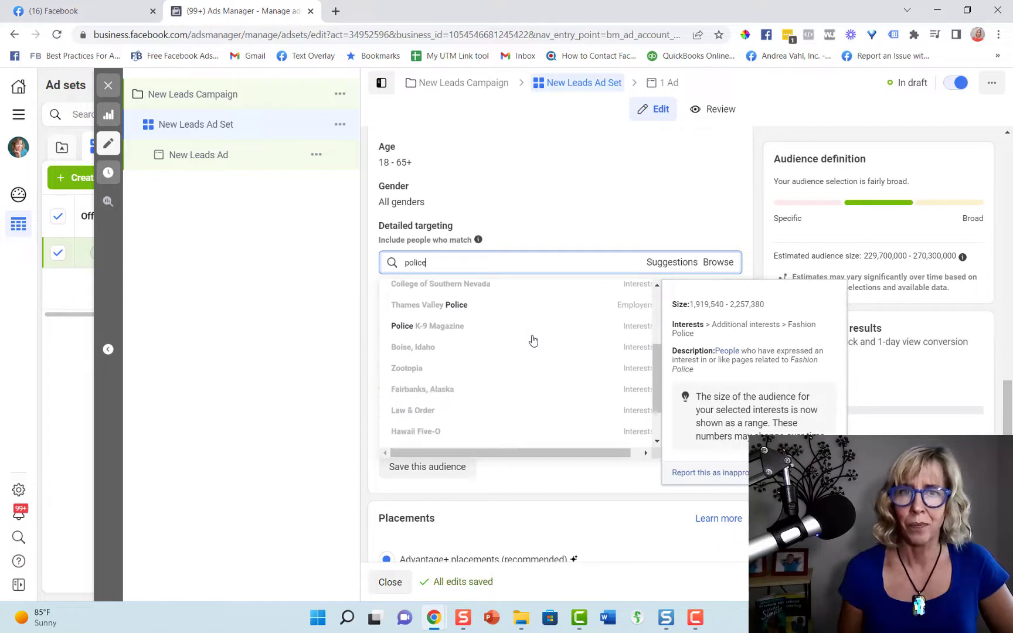
{"action": "scroll", "coordinate": [533, 341], "scroll_direction": "down", "scroll_amount": 1}
{"action": "scroll", "coordinate": [519, 328], "scroll_direction": "up", "scroll_amount": 2}
{"action": "scroll", "coordinate": [522, 410], "scroll_direction": "down", "scroll_amount": 1}
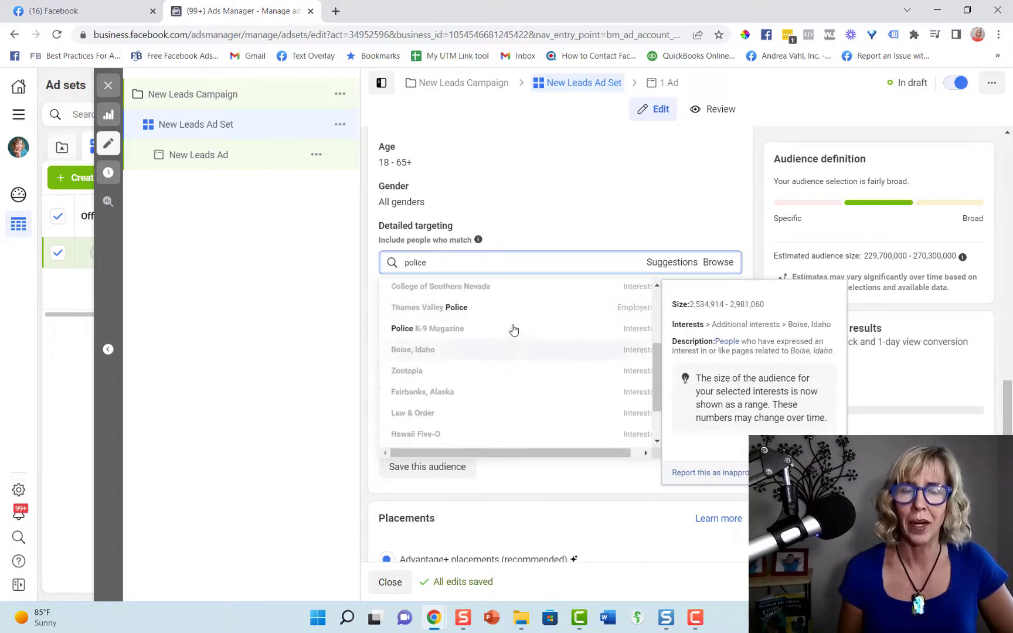
{"action": "scroll", "coordinate": [510, 322], "scroll_direction": "down", "scroll_amount": 1}
{"action": "scroll", "coordinate": [462, 353], "scroll_direction": "up", "scroll_amount": 3}
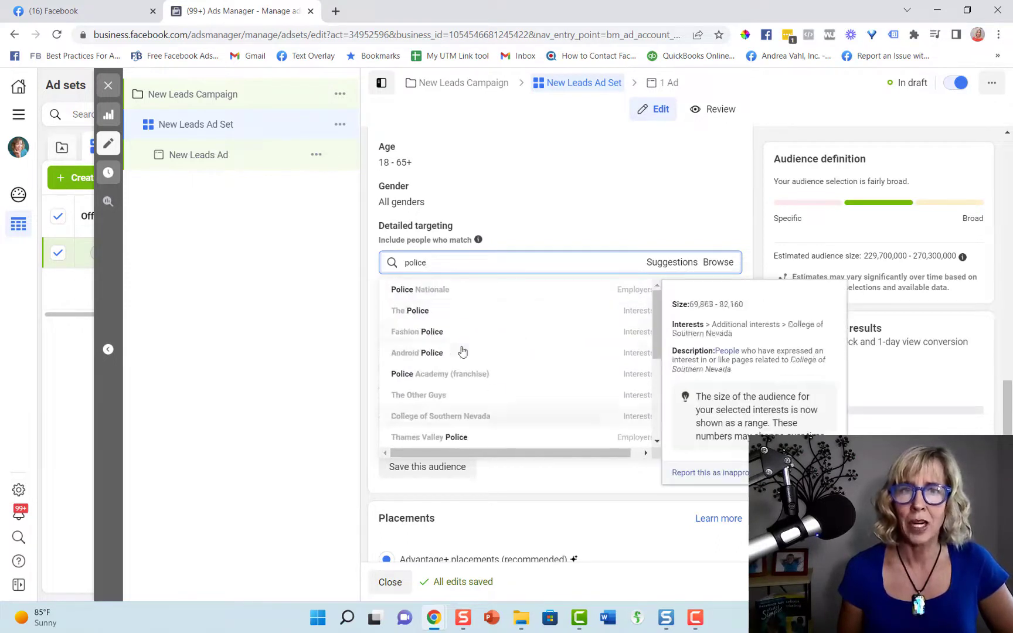
Add The Police interest (audience 17.6–20.7 million) and show its related Suggestions.
{"action": "left_click", "coordinate": [420, 311]}
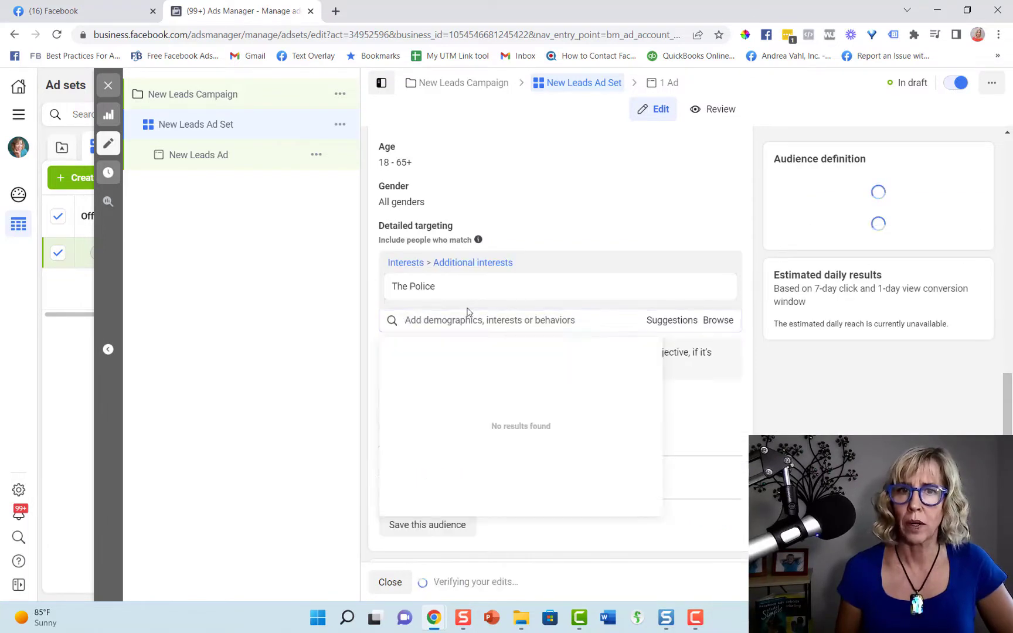
{"action": "left_click", "coordinate": [677, 323]}
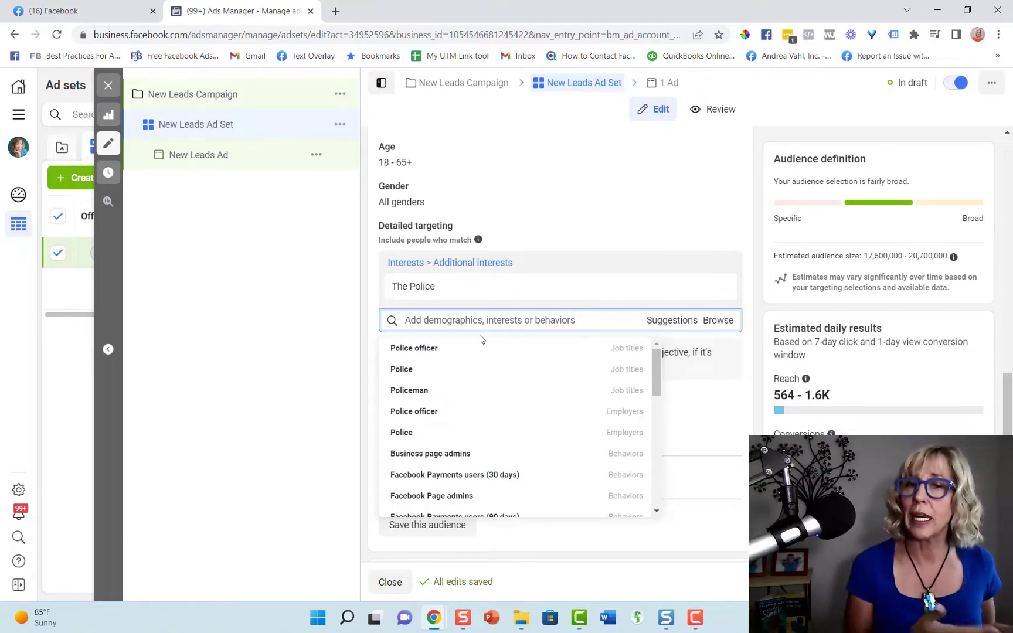
{"action": "left_click", "coordinate": [69, 11]}
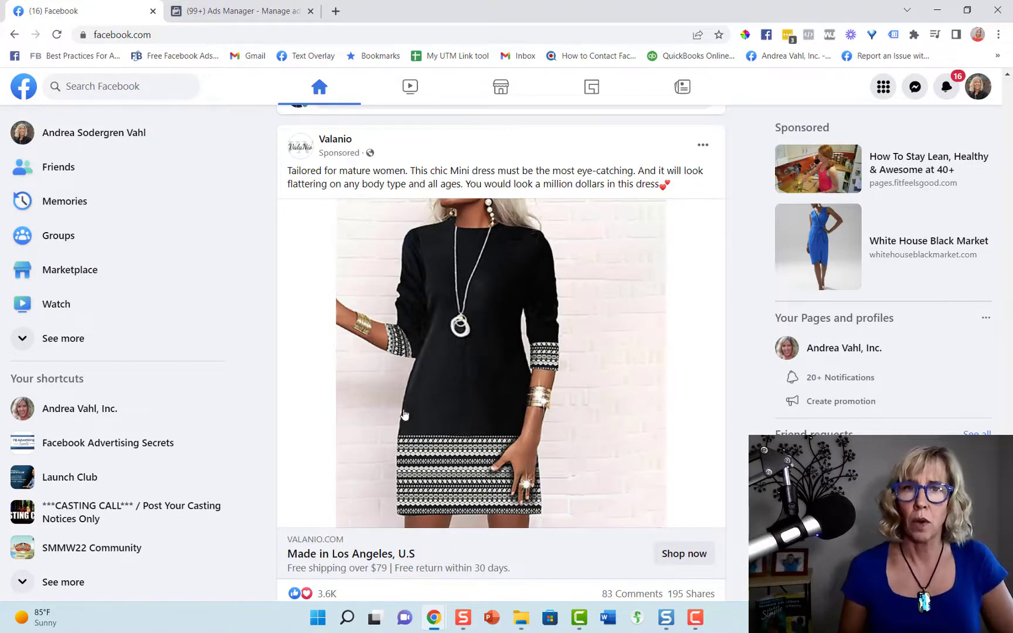
{"action": "left_click", "coordinate": [703, 145]}
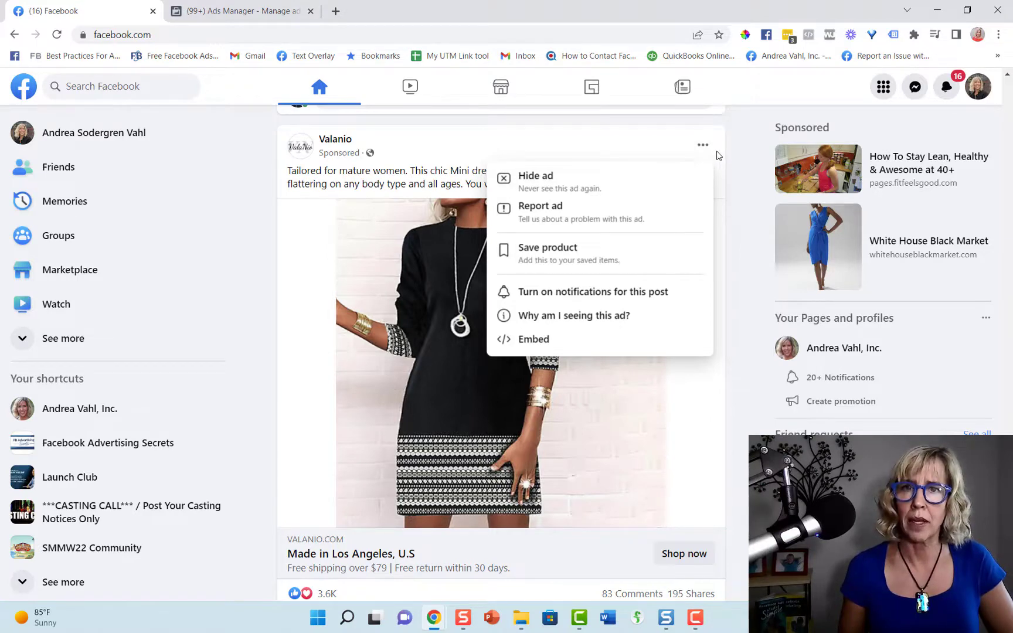
{"action": "left_click", "coordinate": [575, 319]}
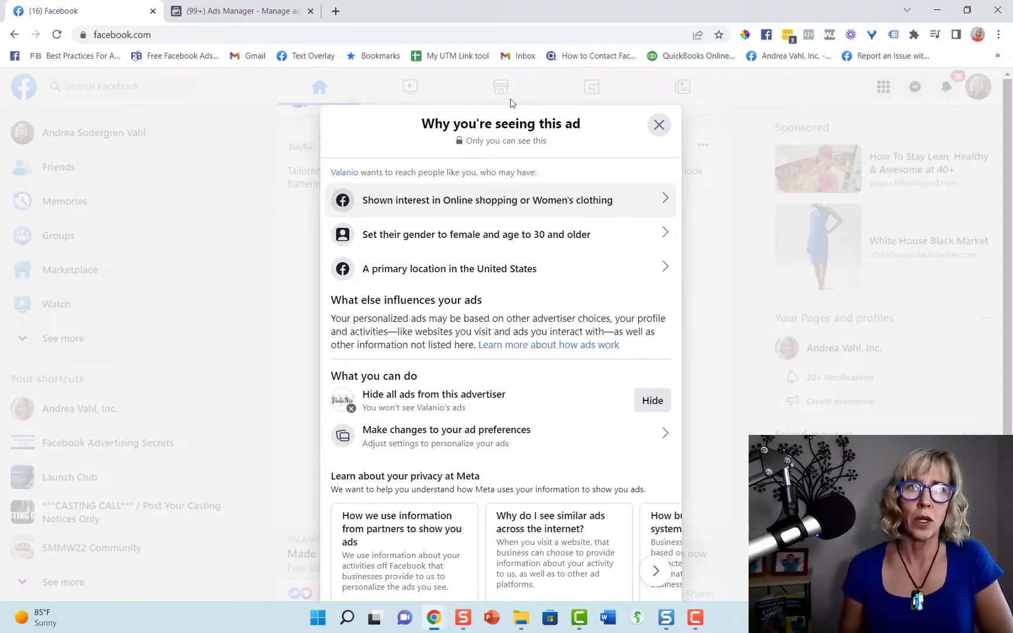
{"action": "left_click", "coordinate": [239, 13]}
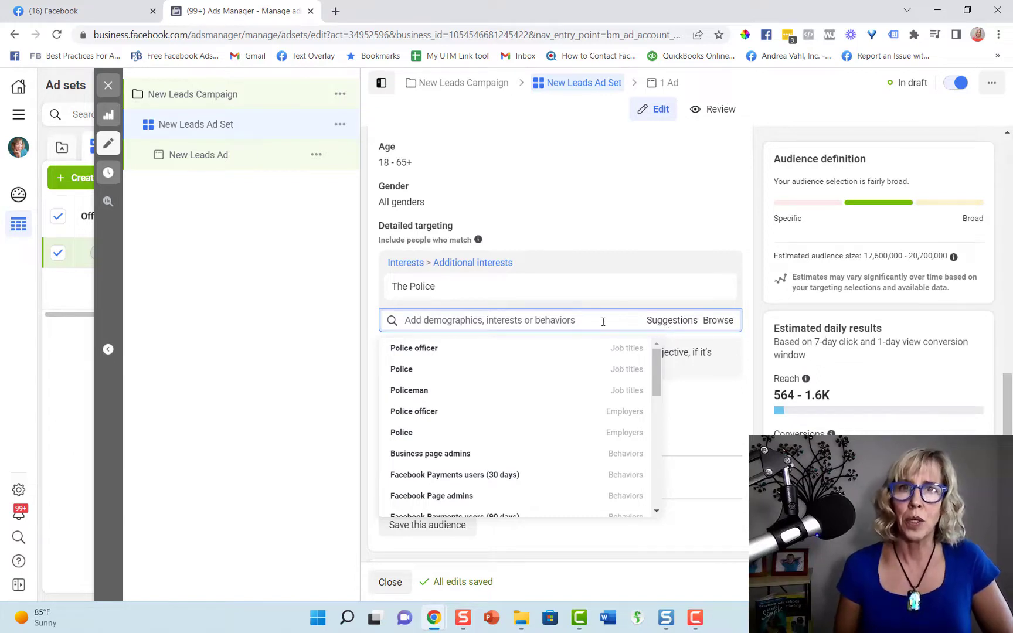
Browse Interests > Business and industry to list subcategories like Advertising, Agriculture and Banking.
{"action": "left_click", "coordinate": [720, 326]}
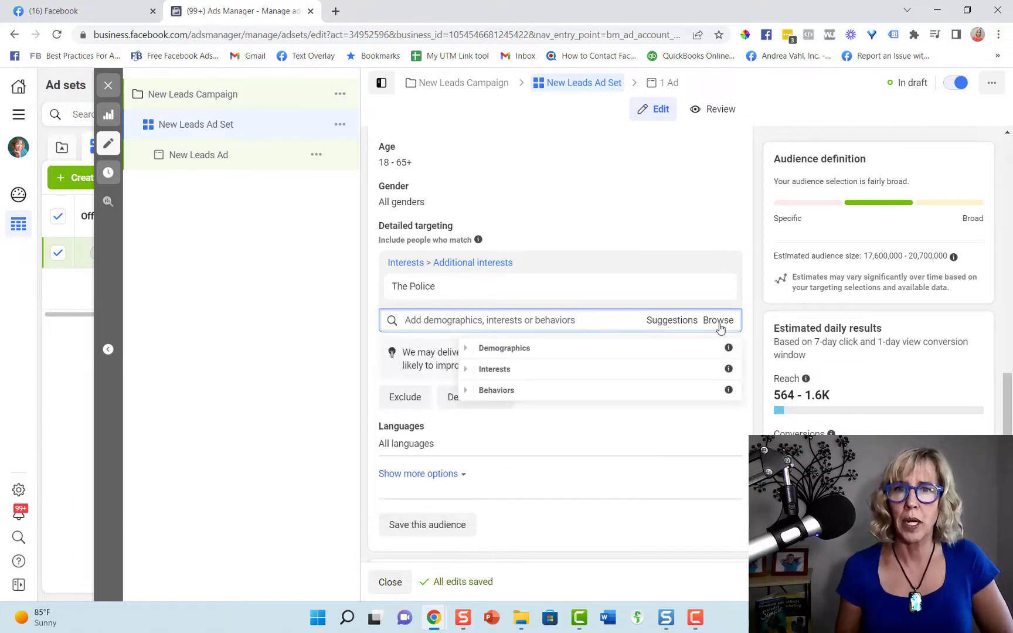
{"action": "left_click", "coordinate": [465, 371]}
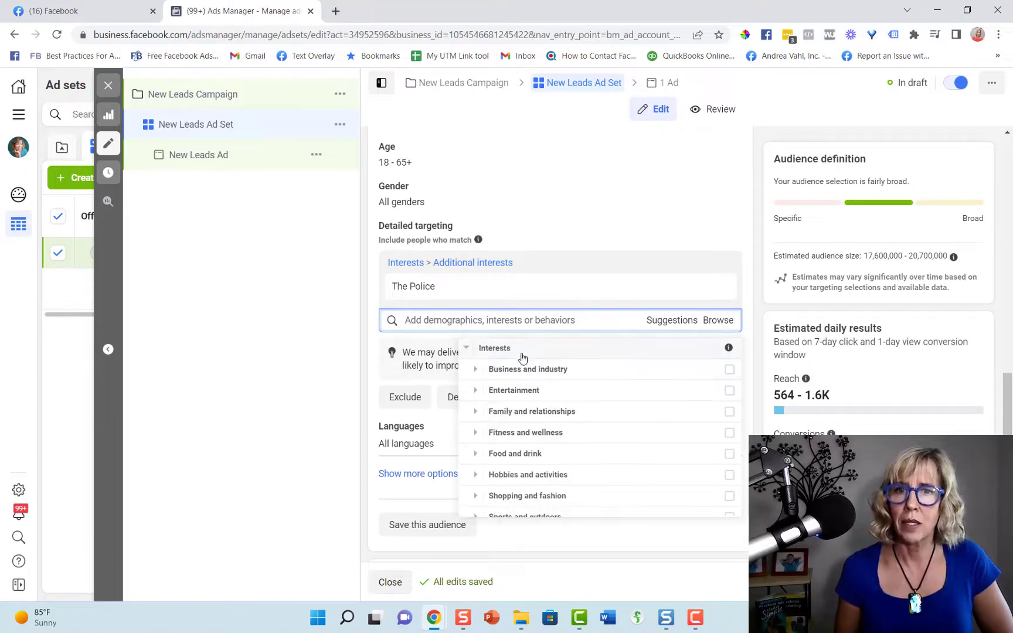
{"action": "left_click", "coordinate": [475, 373]}
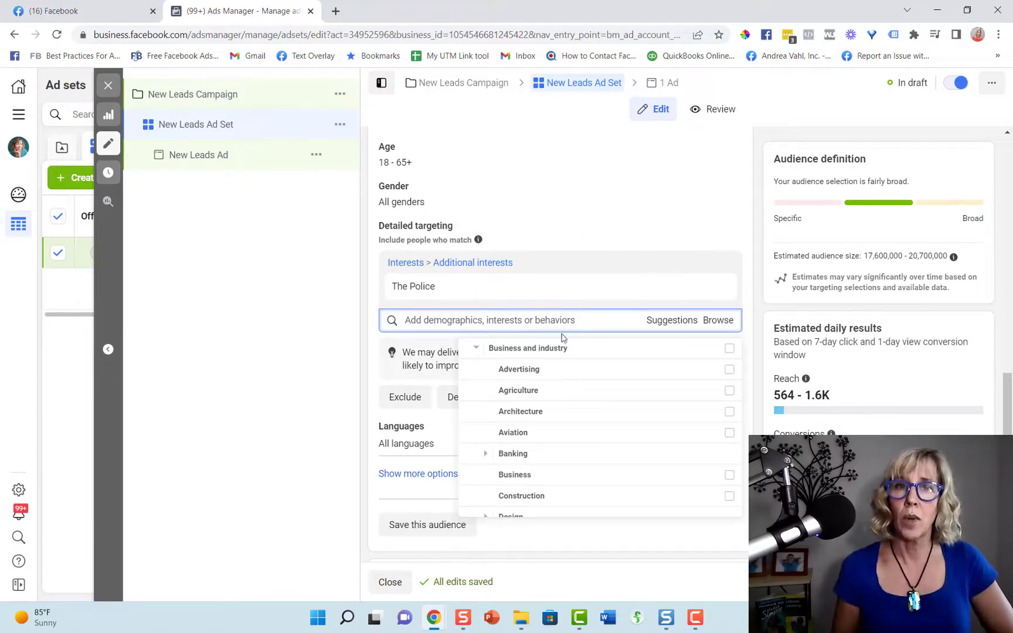
{"action": "mouse_move", "coordinate": [500, 276]}
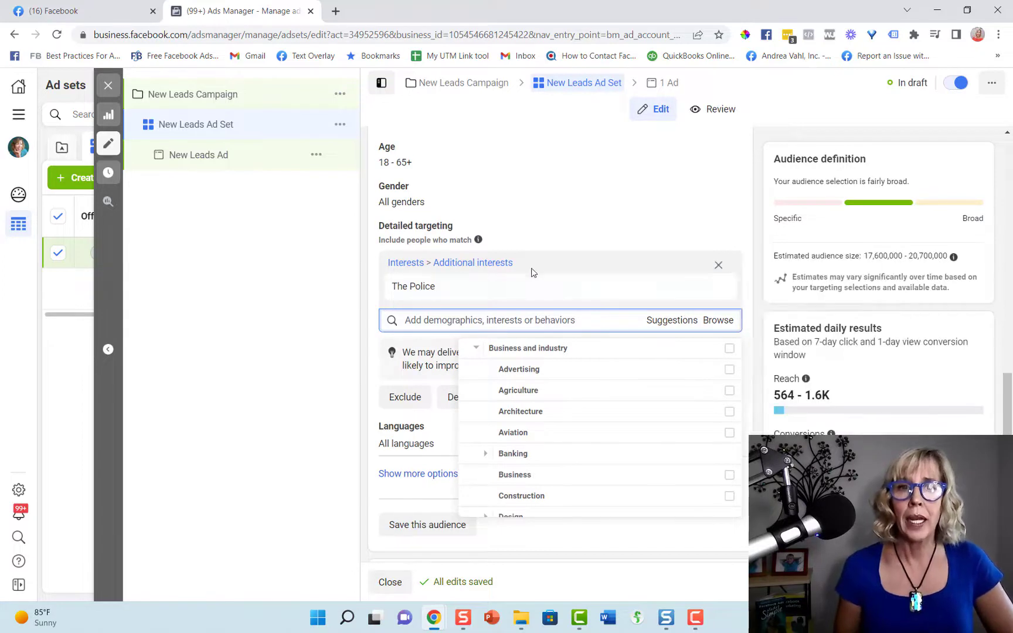